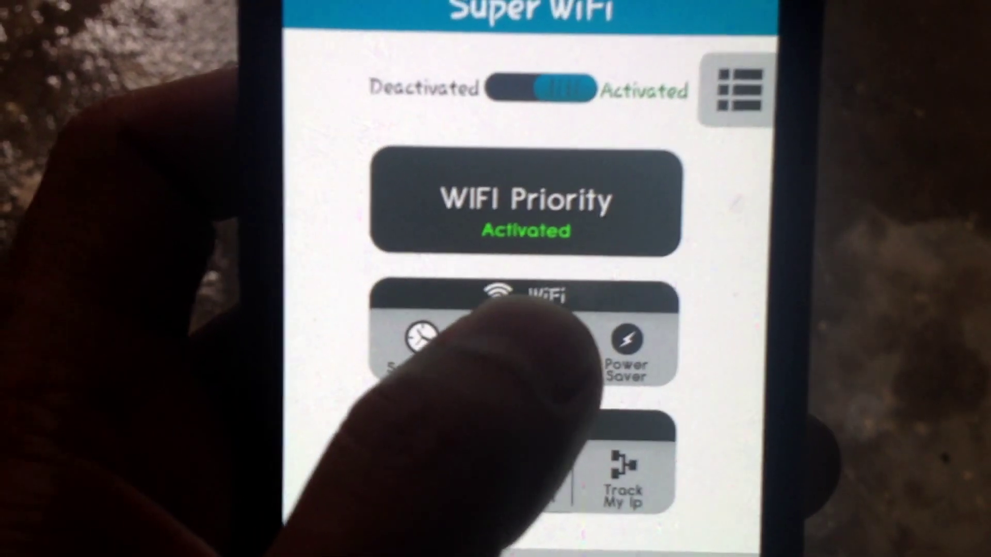
click(534, 341)
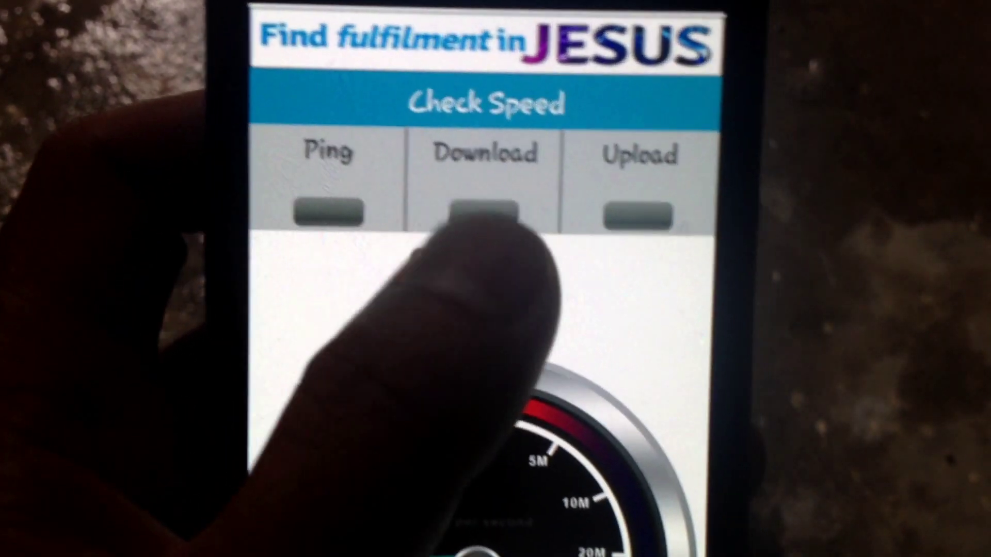
click(472, 263)
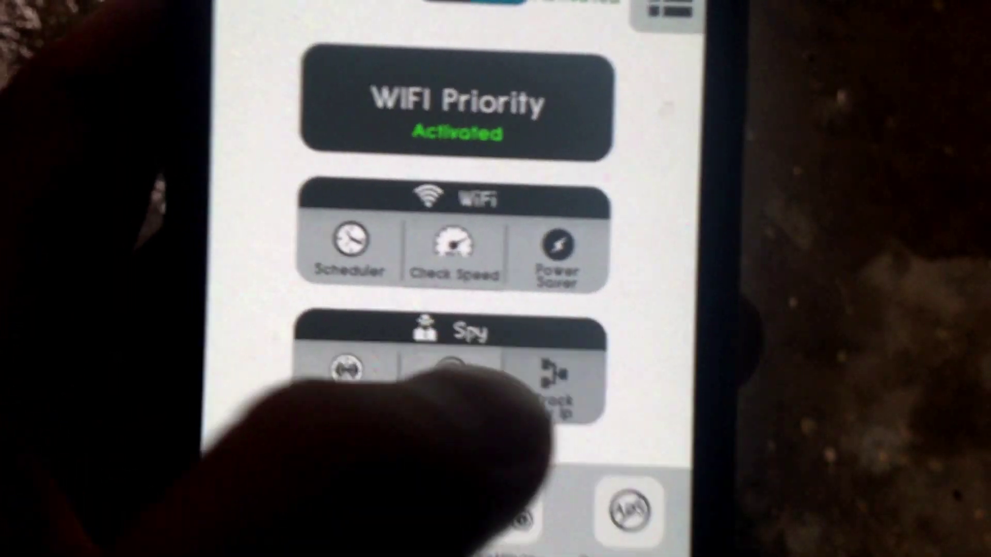
click(577, 388)
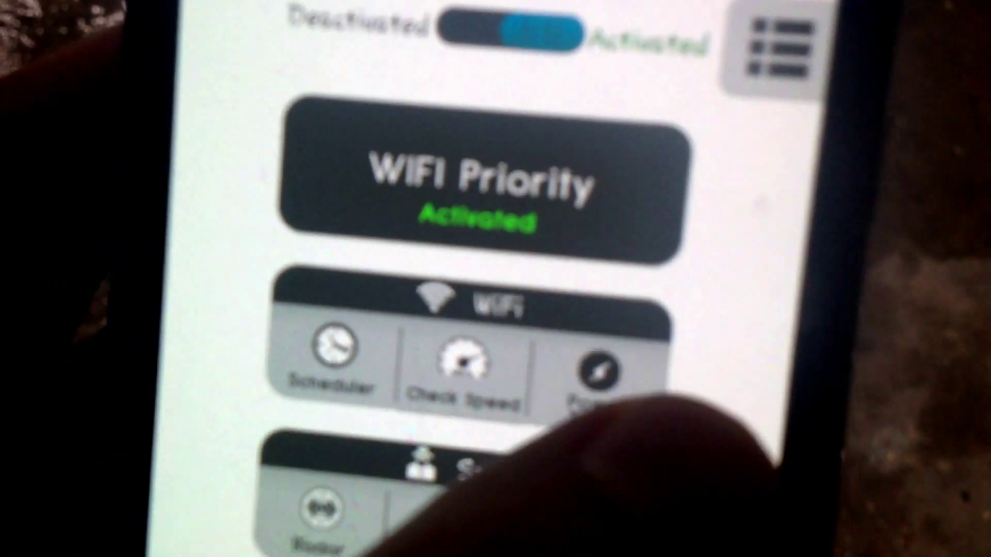
click(558, 333)
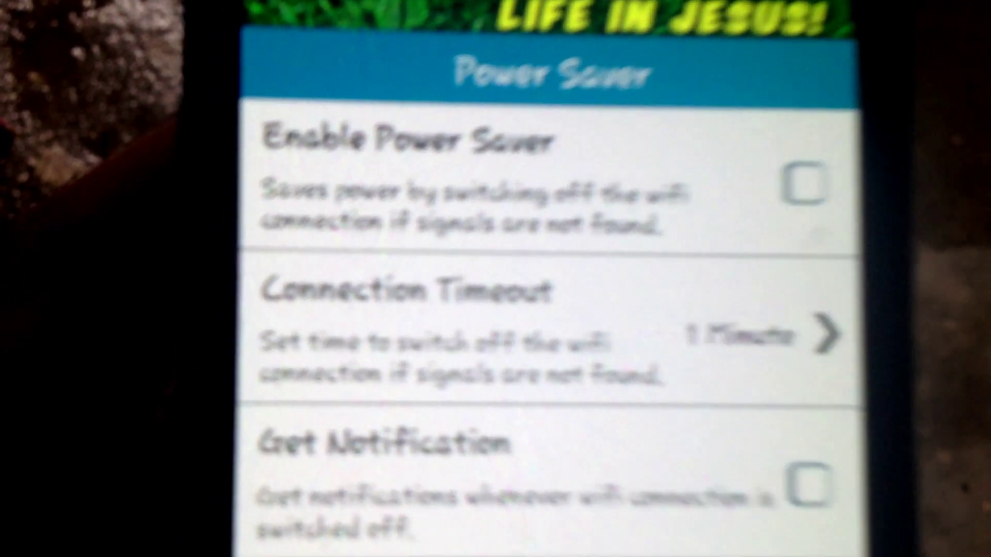